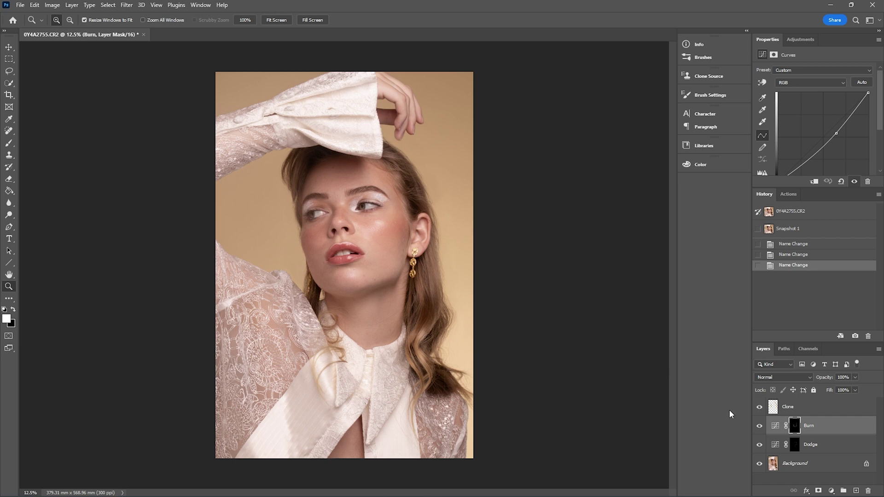
Add a Color Balance adjustment layer and move it above the Clone layer.
{"action": "left_click", "coordinate": [831, 490]}
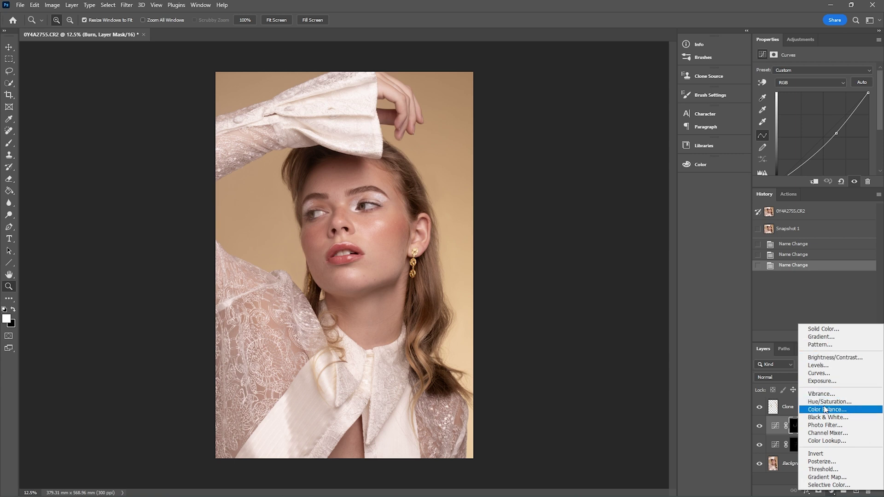
{"action": "left_click", "coordinate": [823, 411]}
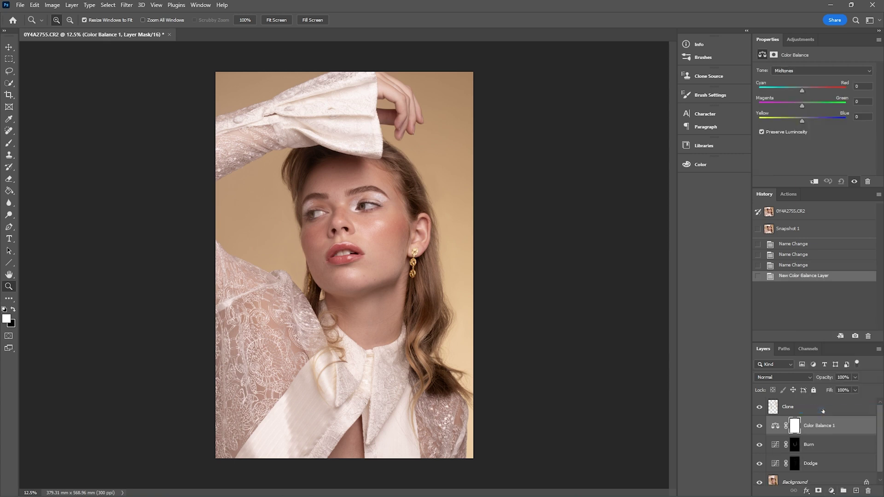
{"action": "key", "text": "ctrl+bracketright"}
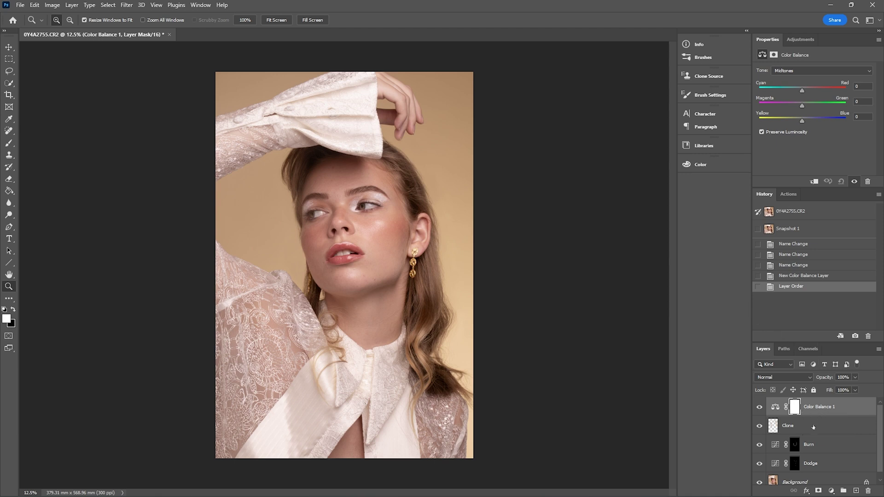
Set the Color Balance shadows to cyan -5, magenta -20 and blue +4.
{"action": "left_click", "coordinate": [789, 69]}
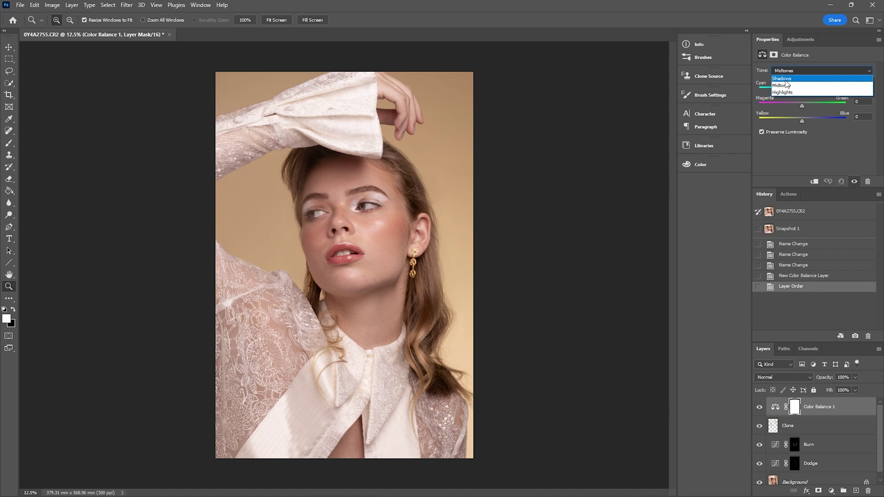
{"action": "left_click", "coordinate": [788, 79]}
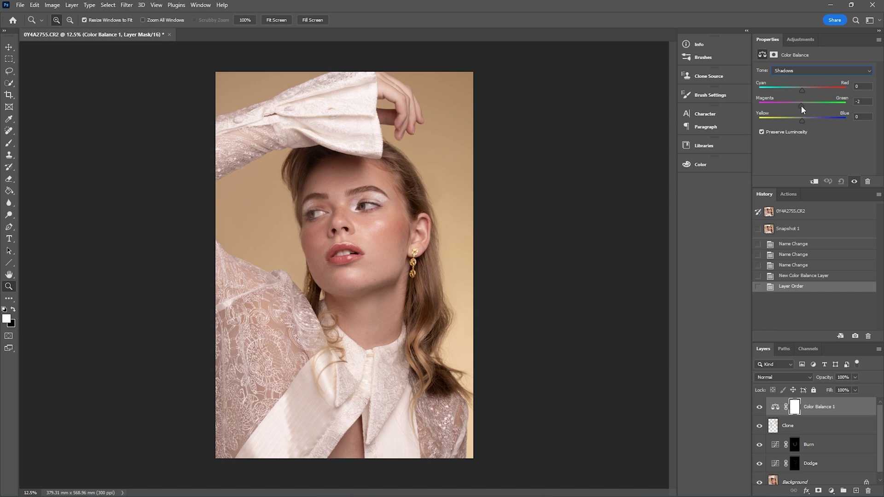
{"action": "left_click_drag", "start_coordinate": [798, 106], "coordinate": [803, 106]}
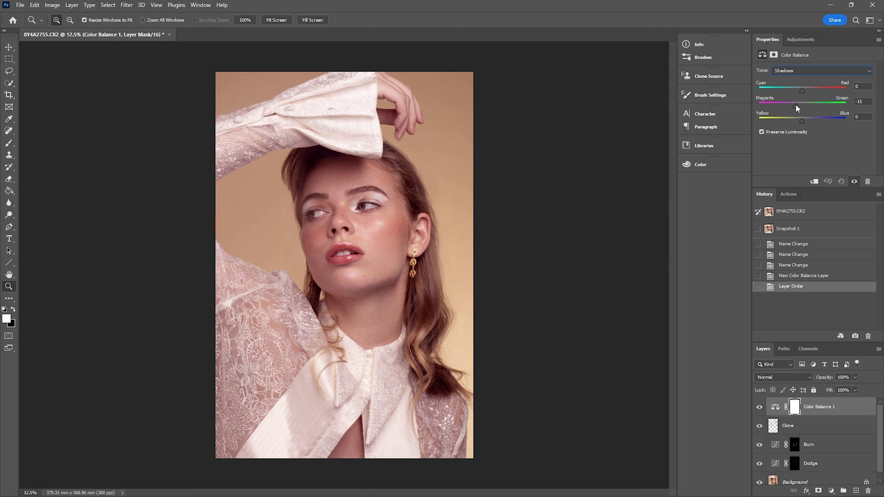
{"action": "left_click", "coordinate": [795, 104]}
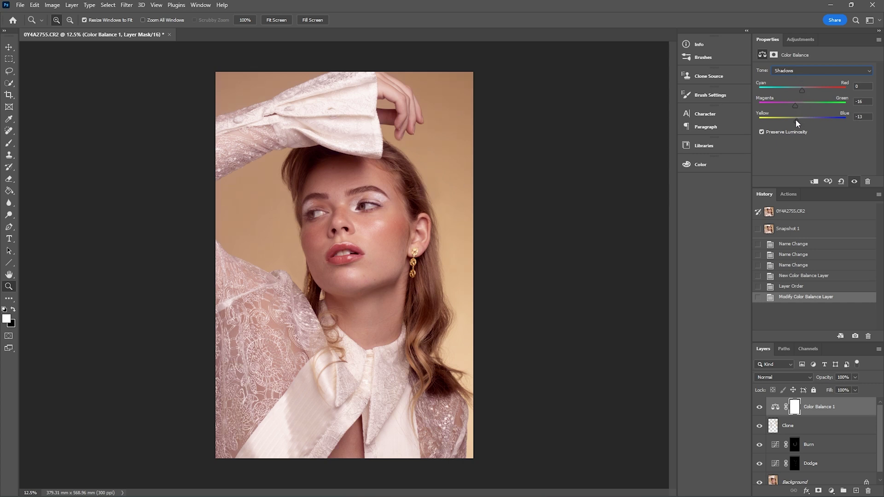
{"action": "mouse_move", "coordinate": [804, 122]}
{"action": "left_mouse_down"}
{"action": "mouse_move", "coordinate": [797, 120]}
{"action": "mouse_move", "coordinate": [802, 124]}
{"action": "left_mouse_up"}
{"action": "left_click_drag", "start_coordinate": [802, 122], "coordinate": [805, 123]}
{"action": "left_click_drag", "start_coordinate": [802, 88], "coordinate": [803, 88]}
Set the Color Balance highlights to yellow -9 and green +2, leaving cyan/red at 0.
{"action": "left_click", "coordinate": [793, 71]}
{"action": "left_click", "coordinate": [788, 92]}
{"action": "left_click_drag", "start_coordinate": [804, 121], "coordinate": [799, 121]}
{"action": "left_click_drag", "start_coordinate": [802, 106], "coordinate": [803, 106]}
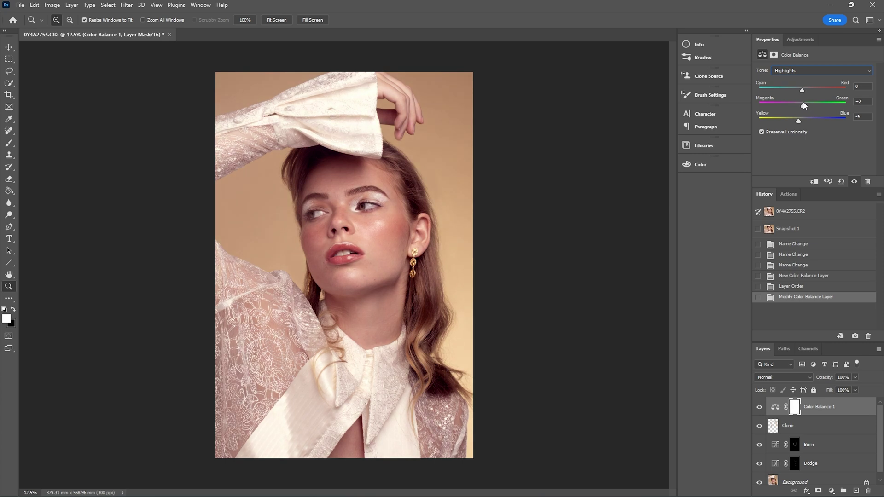
{"action": "left_click_drag", "start_coordinate": [802, 91], "coordinate": [801, 93]}
{"action": "left_click_drag", "start_coordinate": [802, 93], "coordinate": [801, 93]}
Set the Color Balance midtones to green +3 and slightly towards blue, keeping cyan/red at 0.
{"action": "left_click", "coordinate": [802, 70]}
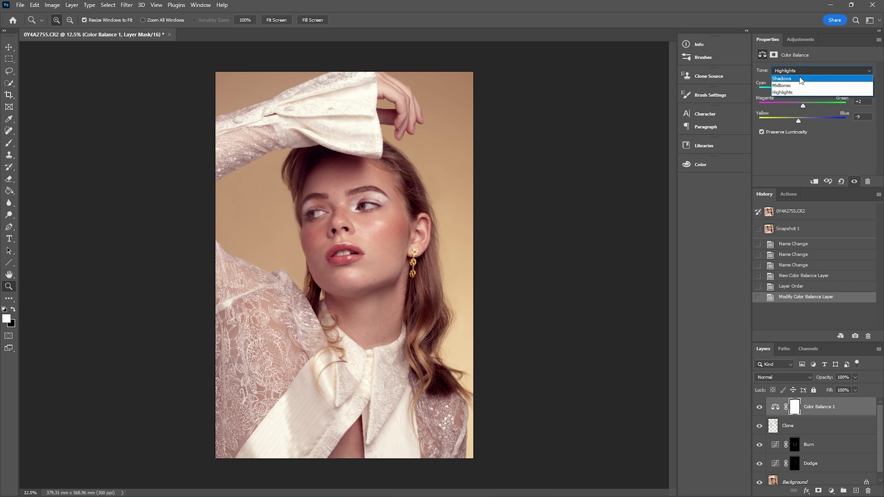
{"action": "left_click", "coordinate": [796, 87]}
{"action": "left_click_drag", "start_coordinate": [803, 108], "coordinate": [804, 107]}
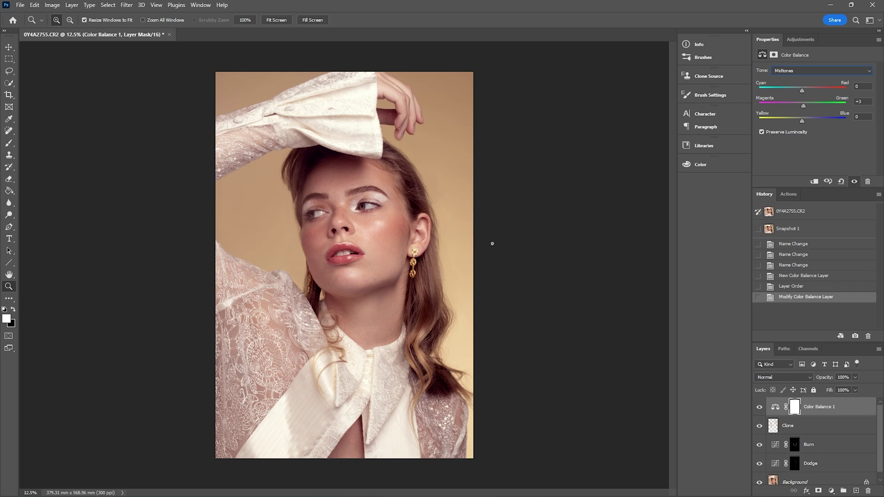
{"action": "left_click_drag", "start_coordinate": [803, 121], "coordinate": [804, 122]}
{"action": "left_click_drag", "start_coordinate": [800, 90], "coordinate": [794, 90]}
Refine the Color Balance highlights, setting yellow to -14 and green to +2.
{"action": "left_click", "coordinate": [800, 68]}
{"action": "left_click", "coordinate": [801, 94]}
{"action": "mouse_move", "coordinate": [804, 108]}
{"action": "left_mouse_down"}
{"action": "mouse_move", "coordinate": [796, 108]}
{"action": "mouse_move", "coordinate": [803, 108]}
{"action": "left_mouse_up"}
{"action": "left_click_drag", "start_coordinate": [800, 91], "coordinate": [799, 91]}
{"action": "left_click_drag", "start_coordinate": [799, 121], "coordinate": [796, 122]}
Raise the blue value of the Color Balance shadows to +10.
{"action": "left_click", "coordinate": [793, 71]}
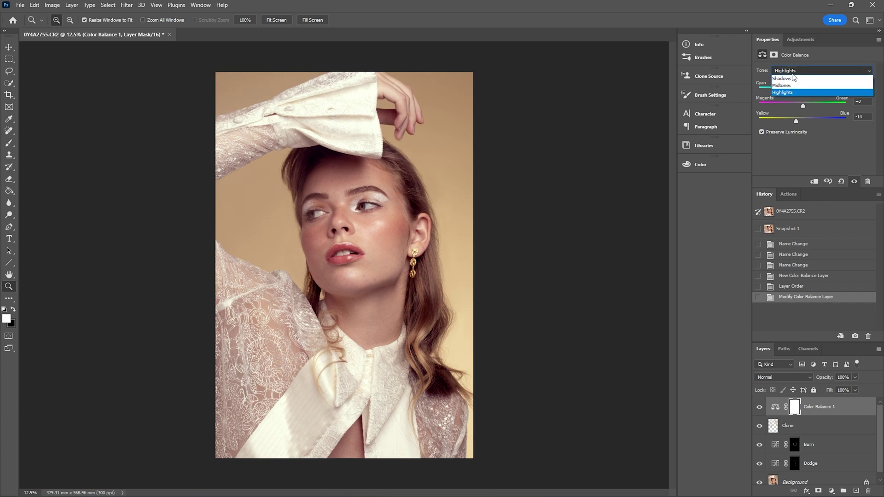
{"action": "left_click", "coordinate": [792, 78]}
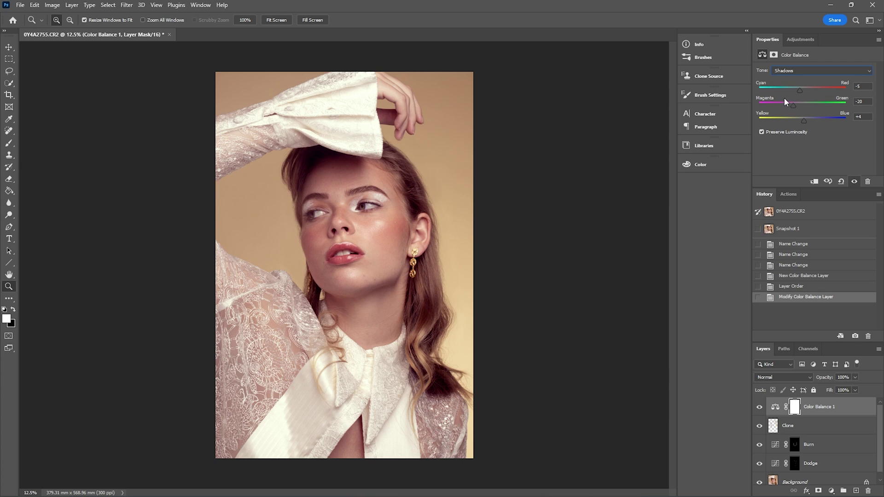
{"action": "left_click_drag", "start_coordinate": [803, 119], "coordinate": [807, 120]}
Add a Selective Color adjustment layer and set yellow in the Whites to -14%.
{"action": "left_click", "coordinate": [832, 491]}
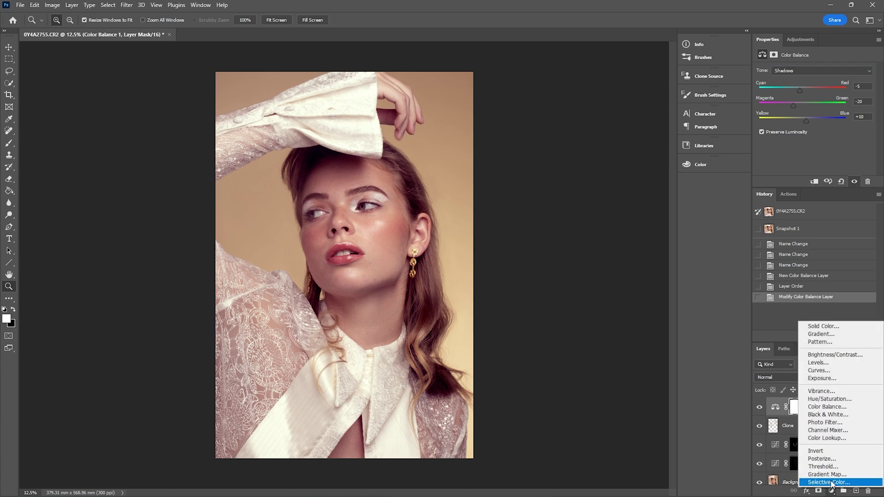
{"action": "left_click", "coordinate": [832, 482]}
{"action": "left_click", "coordinate": [792, 81]}
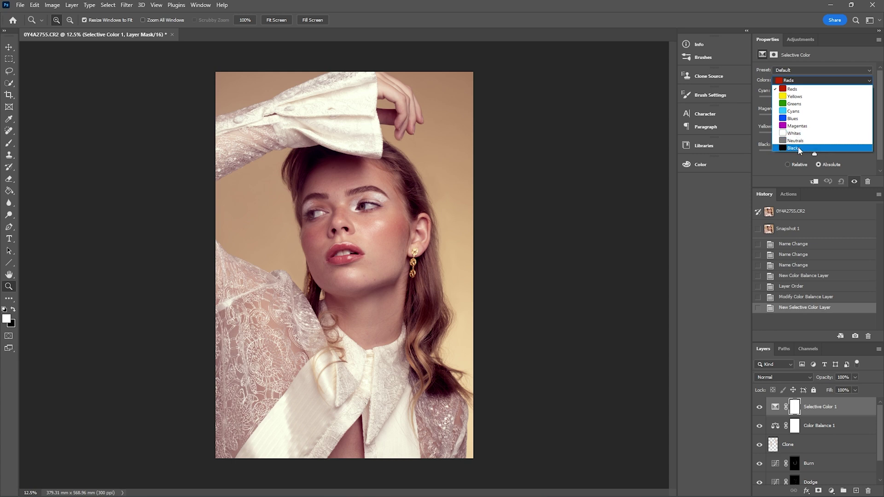
{"action": "left_click", "coordinate": [804, 135]}
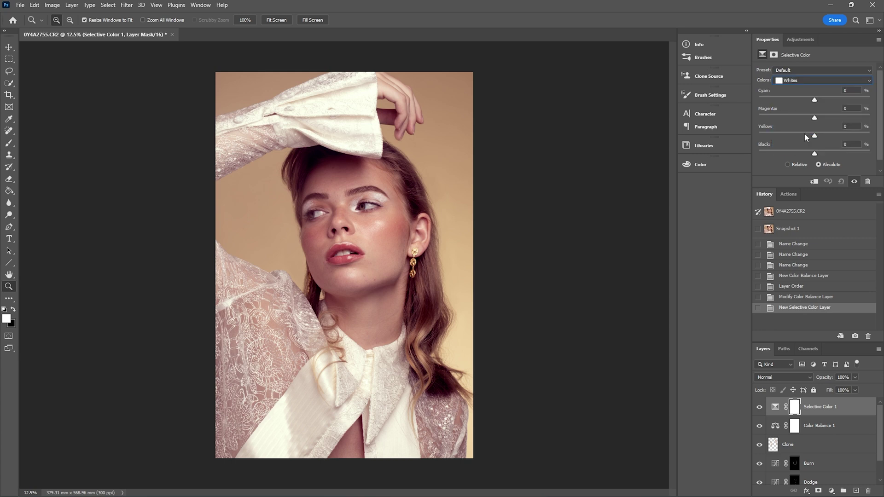
{"action": "mouse_move", "coordinate": [814, 135]}
{"action": "left_mouse_down"}
{"action": "mouse_move", "coordinate": [825, 137]}
{"action": "mouse_move", "coordinate": [808, 136]}
{"action": "left_mouse_up"}
{"action": "left_click_drag", "start_coordinate": [808, 137], "coordinate": [807, 137]}
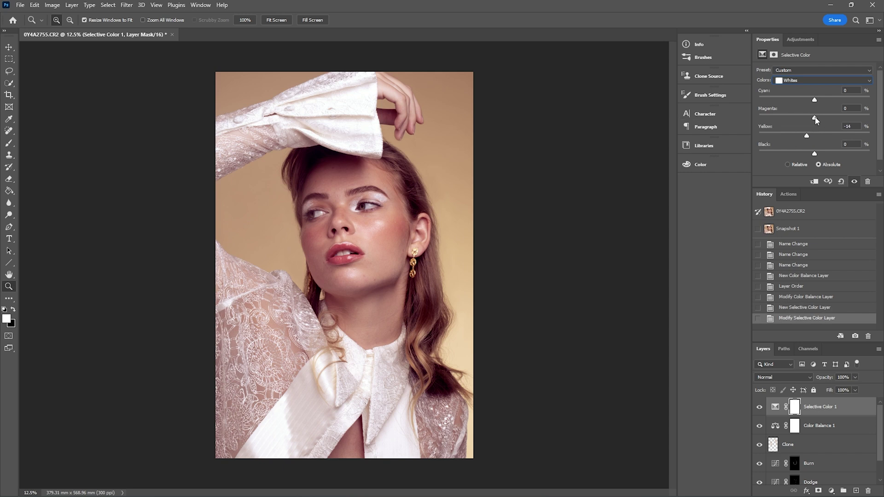
{"action": "left_click_drag", "start_coordinate": [814, 118], "coordinate": [813, 119]}
{"action": "left_click_drag", "start_coordinate": [817, 100], "coordinate": [814, 100]}
In the Selective Color Blacks, raise magenta slightly and reduce yellow and cyan slightly.
{"action": "left_click", "coordinate": [789, 83]}
{"action": "left_click", "coordinate": [792, 152]}
{"action": "mouse_move", "coordinate": [816, 119]}
{"action": "left_mouse_down"}
{"action": "mouse_move", "coordinate": [847, 116]}
{"action": "mouse_move", "coordinate": [805, 118]}
{"action": "mouse_move", "coordinate": [823, 118]}
{"action": "mouse_move", "coordinate": [819, 127]}
{"action": "left_mouse_up"}
{"action": "mouse_move", "coordinate": [815, 138]}
{"action": "left_mouse_down"}
{"action": "mouse_move", "coordinate": [826, 138]}
{"action": "mouse_move", "coordinate": [796, 137]}
{"action": "mouse_move", "coordinate": [811, 137]}
{"action": "left_mouse_up"}
{"action": "mouse_move", "coordinate": [815, 101]}
{"action": "left_mouse_down"}
{"action": "mouse_move", "coordinate": [827, 101]}
{"action": "mouse_move", "coordinate": [811, 101]}
{"action": "left_mouse_up"}
In the Selective Color Neutrals, set yellow to +1% and keep magenta and cyan at 0%.
{"action": "left_click", "coordinate": [802, 81]}
{"action": "left_click", "coordinate": [813, 144]}
{"action": "left_click_drag", "start_coordinate": [815, 139], "coordinate": [816, 140]}
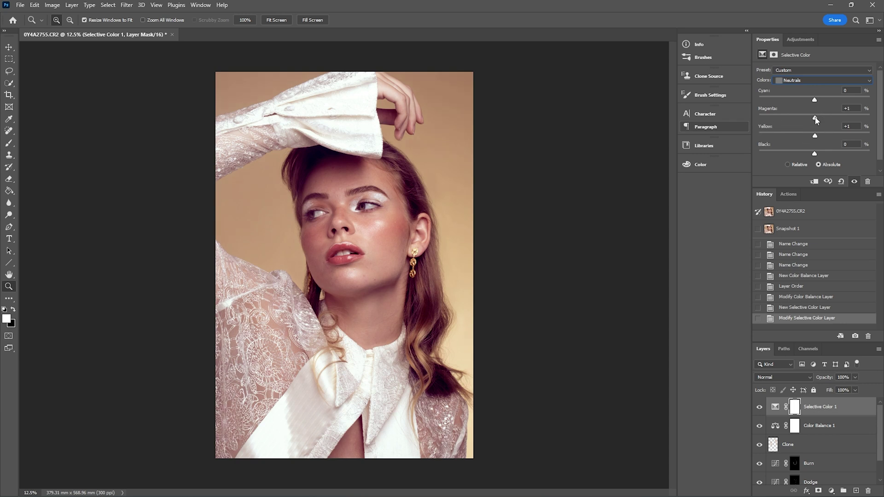
{"action": "left_click_drag", "start_coordinate": [816, 119], "coordinate": [815, 120]}
{"action": "left_click_drag", "start_coordinate": [815, 100], "coordinate": [814, 101]}
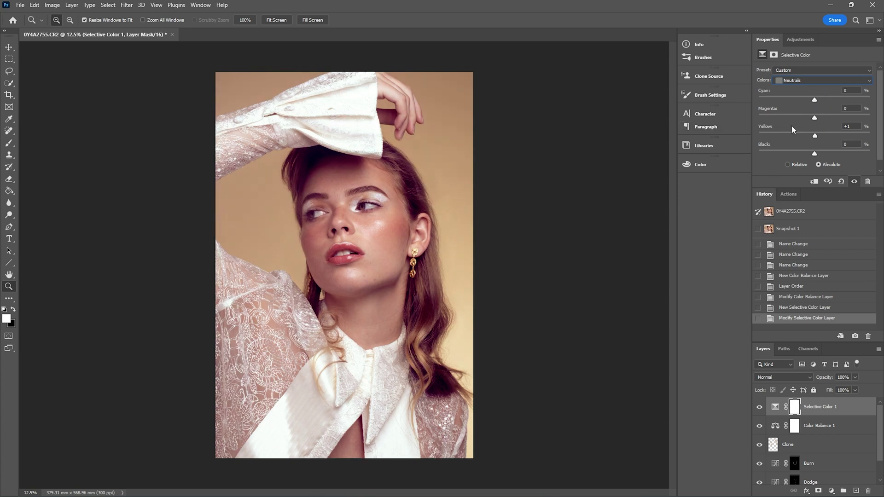
Compare the image with and without the Selective Color and Color Balance layers by switching their visibility off and on.
{"action": "left_click", "coordinate": [759, 408]}
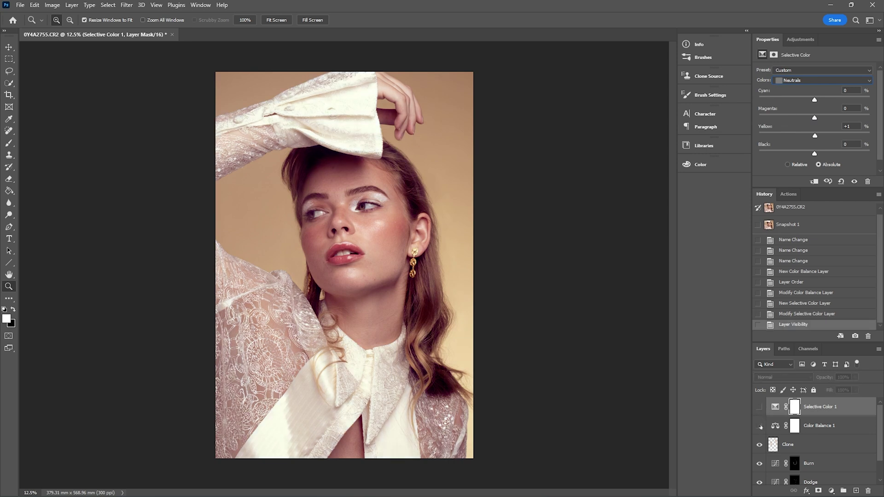
{"action": "left_click", "coordinate": [760, 426]}
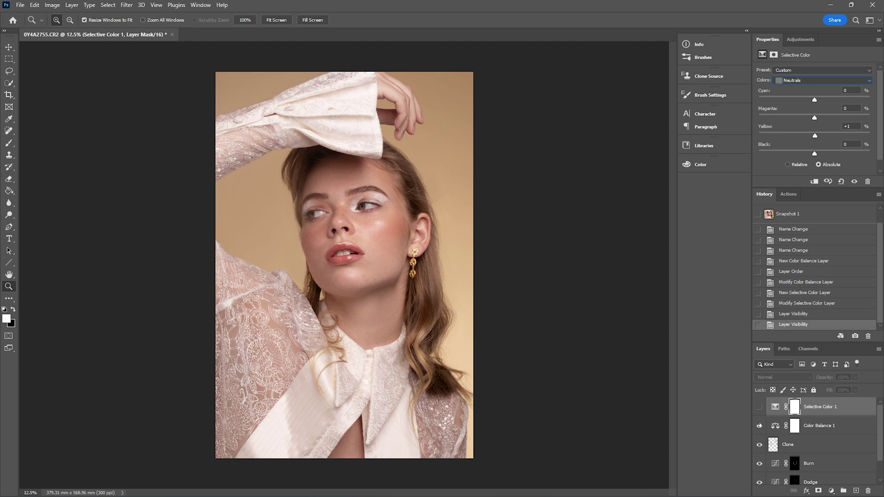
{"action": "left_click", "coordinate": [759, 426]}
{"action": "left_click", "coordinate": [760, 406]}
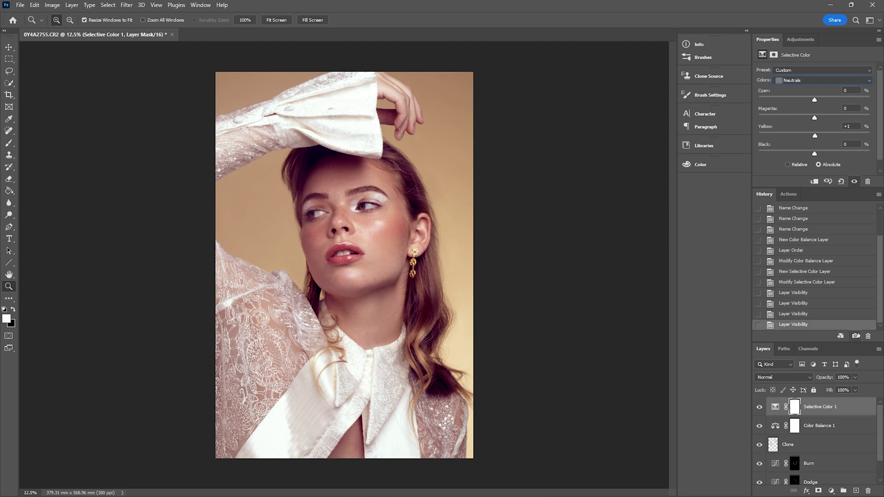
Create a history snapshot of the graded image and compare it with Snapshot 1, returning to the new snapshot.
{"action": "scroll", "coordinate": [797, 216], "scroll_direction": "up", "scroll_amount": 2}
{"action": "left_click", "coordinate": [791, 230]}
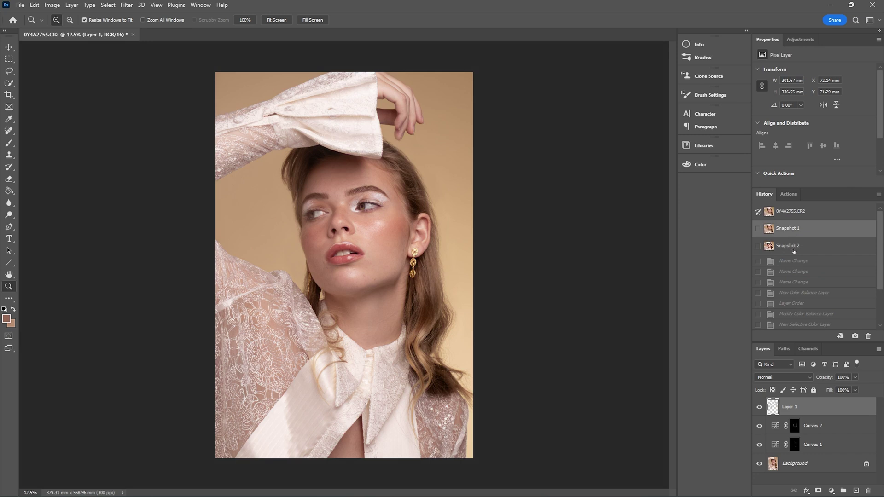
{"action": "left_click", "coordinate": [794, 249]}
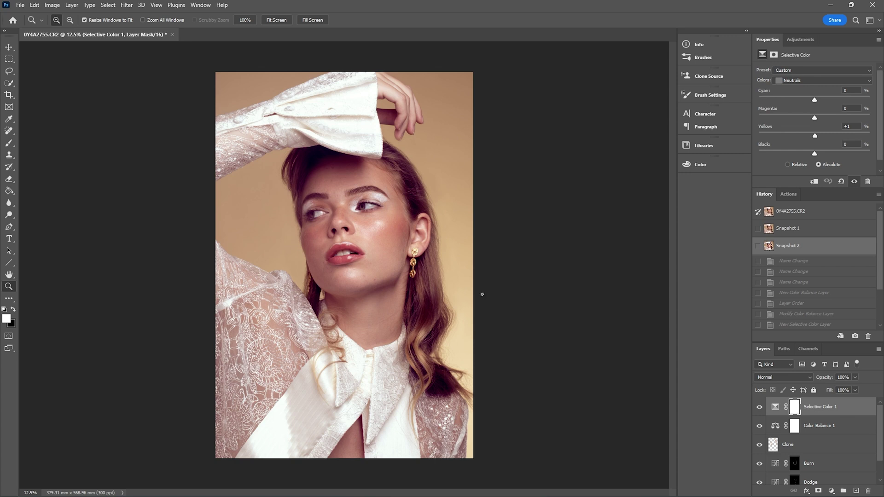
Open the Selective Color layer's blending options and sweep the underlying layer's Blend If shadow limit to about 229, then down to 24.
{"action": "double_click", "coordinate": [864, 408]}
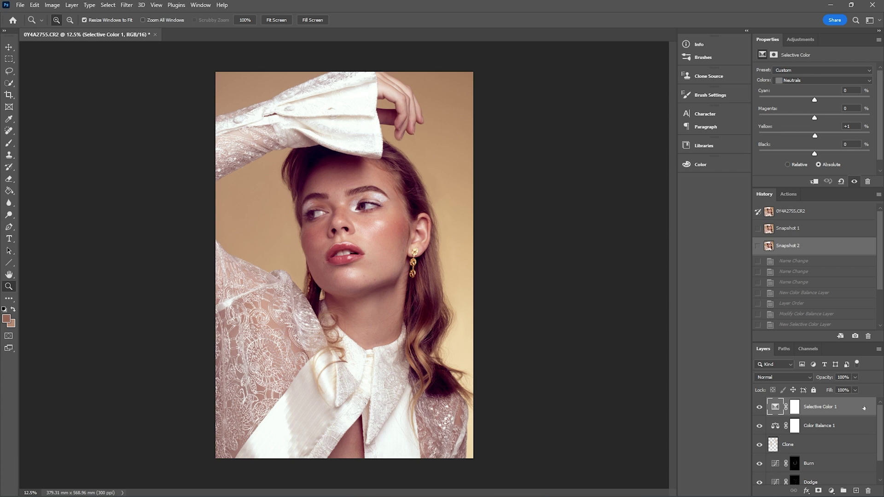
{"action": "left_click_drag", "start_coordinate": [732, 258], "coordinate": [587, 124]}
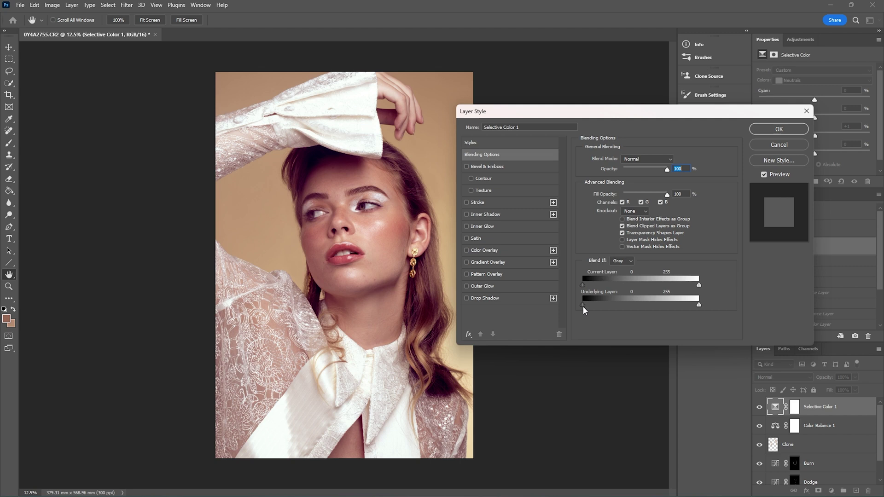
{"action": "left_click_drag", "start_coordinate": [583, 308], "coordinate": [687, 304]}
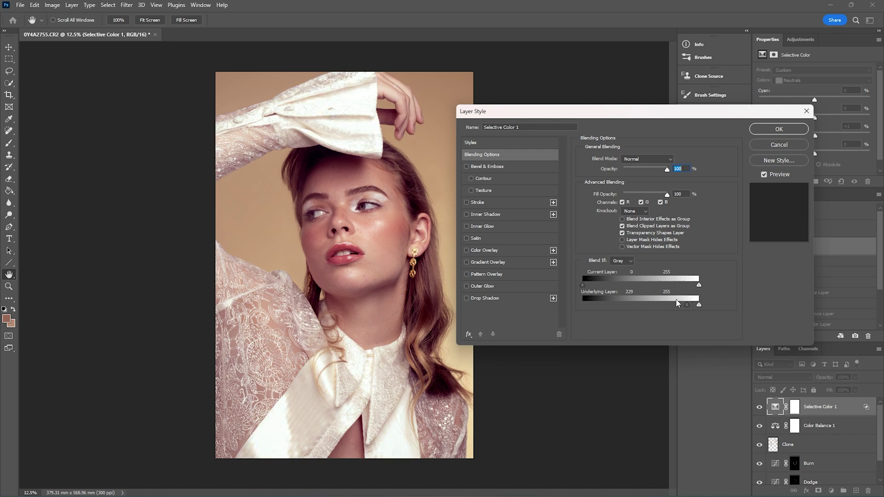
{"action": "left_click_drag", "start_coordinate": [687, 305], "coordinate": [595, 306]}
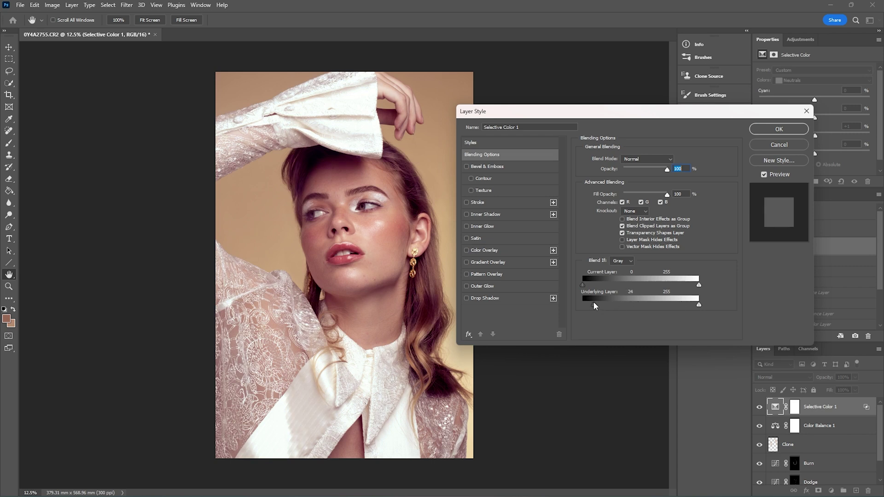
Try different unsplit Blend If shadow limits for the underlying layer, up to 216 and back down to about 20.
{"action": "mouse_move", "coordinate": [699, 304]}
{"action": "left_mouse_down"}
{"action": "mouse_move", "coordinate": [635, 306]}
{"action": "mouse_move", "coordinate": [701, 306]}
{"action": "left_mouse_up"}
{"action": "mouse_move", "coordinate": [593, 306]}
{"action": "left_mouse_down"}
{"action": "mouse_move", "coordinate": [636, 306]}
{"action": "mouse_move", "coordinate": [574, 306]}
{"action": "mouse_move", "coordinate": [598, 306]}
{"action": "left_mouse_up"}
{"action": "left_click_drag", "start_coordinate": [700, 306], "coordinate": [741, 309]}
{"action": "left_click_drag", "start_coordinate": [599, 305], "coordinate": [681, 305]}
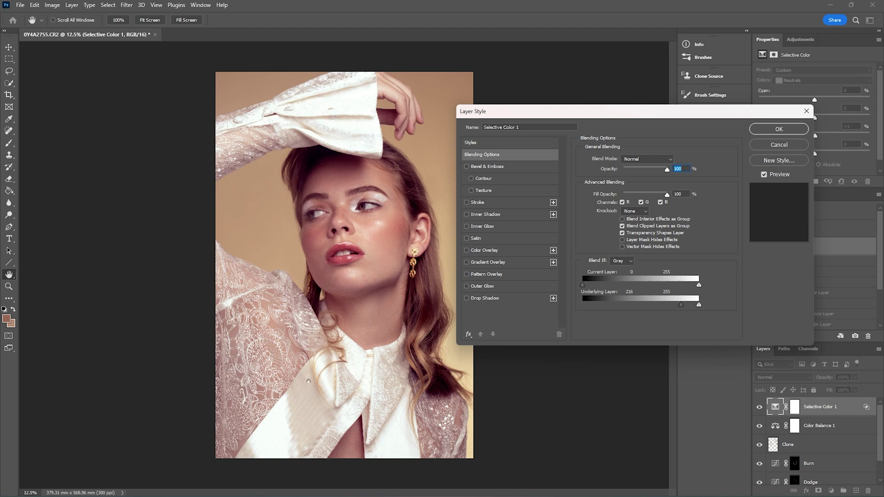
{"action": "left_click_drag", "start_coordinate": [681, 305], "coordinate": [590, 305]}
{"action": "key", "text": "alt"}
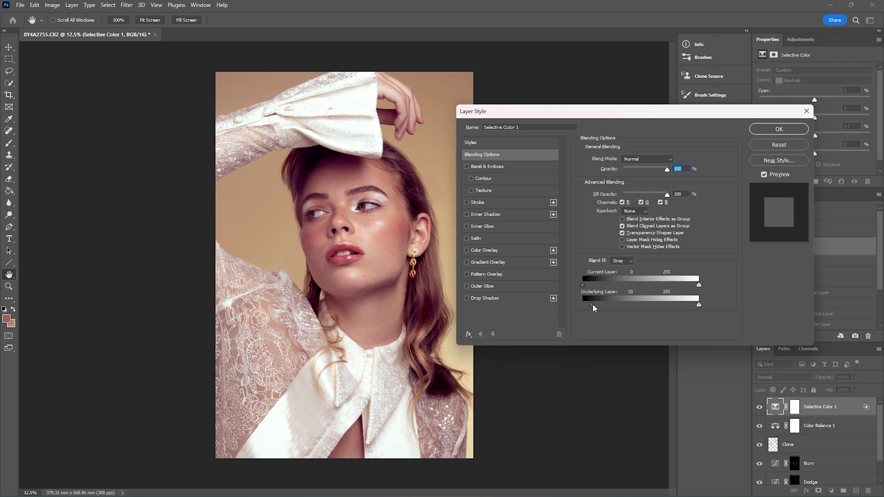
{"action": "mouse_move", "coordinate": [592, 305]}
{"action": "left_mouse_down"}
{"action": "mouse_move", "coordinate": [682, 307]}
{"action": "mouse_move", "coordinate": [603, 308]}
{"action": "left_mouse_up"}
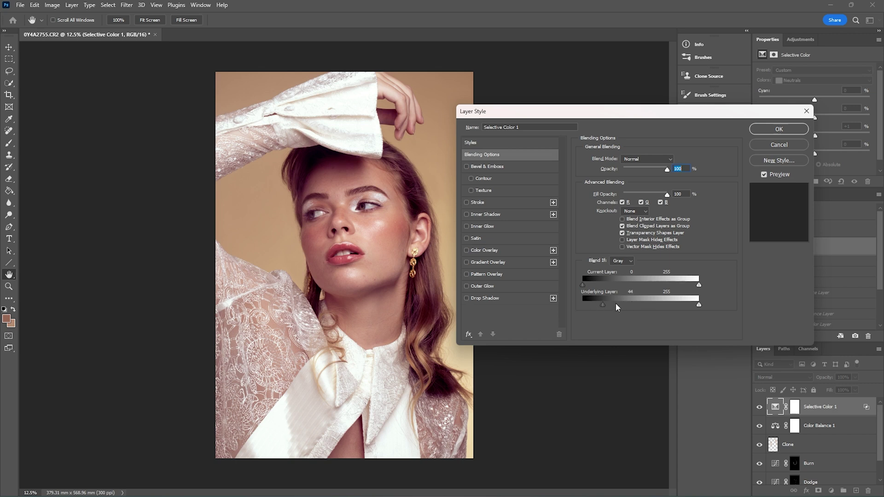
{"action": "mouse_move", "coordinate": [603, 306]}
{"action": "left_mouse_down"}
{"action": "mouse_move", "coordinate": [648, 307]}
{"action": "mouse_move", "coordinate": [594, 306]}
{"action": "left_mouse_up"}
{"action": "left_click_drag", "start_coordinate": [594, 306], "coordinate": [591, 306]}
Split the Selective Color layer's underlying Blend If sliders to 31/81 for the shadows and 163/192 for the highlights.
{"action": "key", "text": "alt"}
{"action": "left_click_drag", "start_coordinate": [698, 308], "coordinate": [644, 308]}
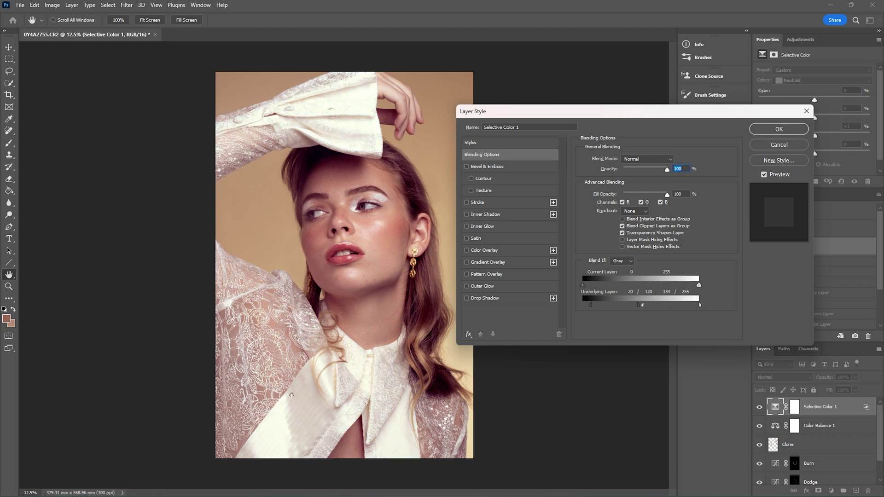
{"action": "left_click_drag", "start_coordinate": [644, 305], "coordinate": [667, 309]}
{"action": "mouse_move", "coordinate": [629, 308]}
{"action": "left_mouse_down"}
{"action": "mouse_move", "coordinate": [681, 311]}
{"action": "mouse_move", "coordinate": [602, 304]}
{"action": "mouse_move", "coordinate": [678, 304]}
{"action": "mouse_move", "coordinate": [598, 309]}
{"action": "mouse_move", "coordinate": [621, 309]}
{"action": "left_mouse_up"}
{"action": "left_click_drag", "start_coordinate": [699, 305], "coordinate": [674, 319]}
{"action": "mouse_move", "coordinate": [675, 305]}
{"action": "left_mouse_down"}
{"action": "mouse_move", "coordinate": [683, 308]}
{"action": "mouse_move", "coordinate": [671, 308]}
{"action": "left_mouse_up"}
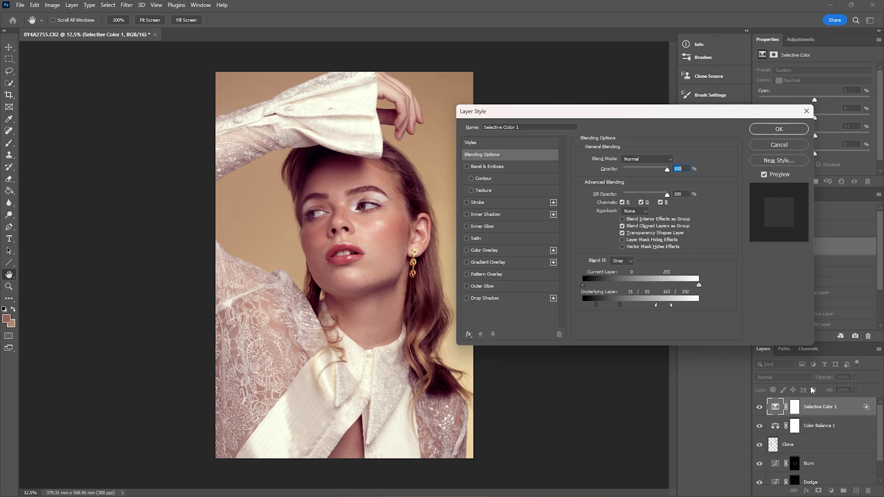
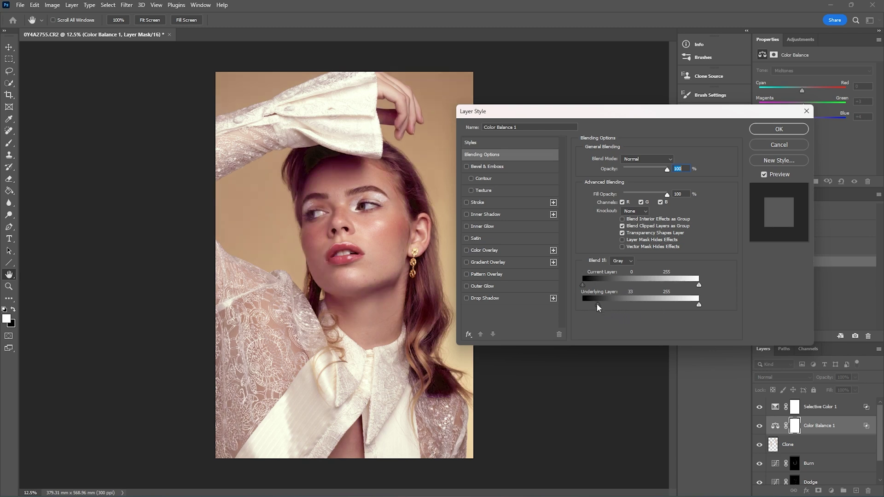
Split the Color Balance layer's underlying Blend If sliders to 8/152 for the shadows and 129/214 for the highlights.
{"action": "key", "text": "alt"}
{"action": "left_click_drag", "start_coordinate": [602, 308], "coordinate": [654, 303]}
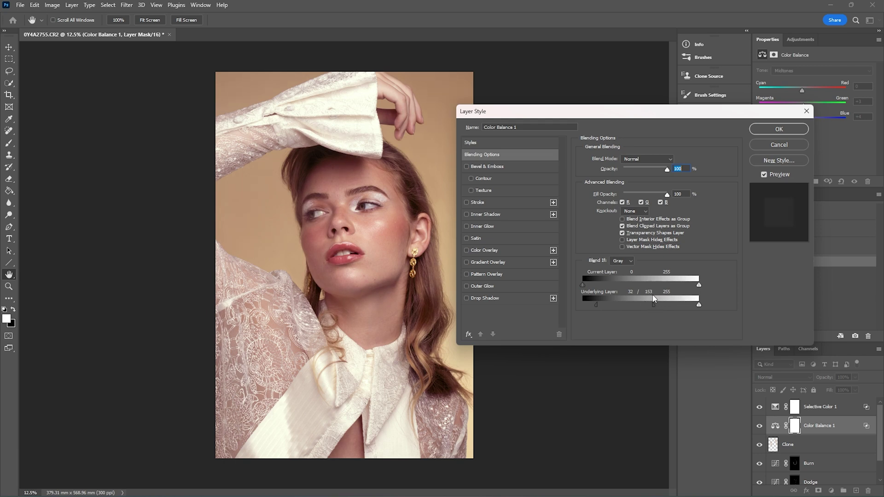
{"action": "left_click_drag", "start_coordinate": [596, 306], "coordinate": [547, 304]}
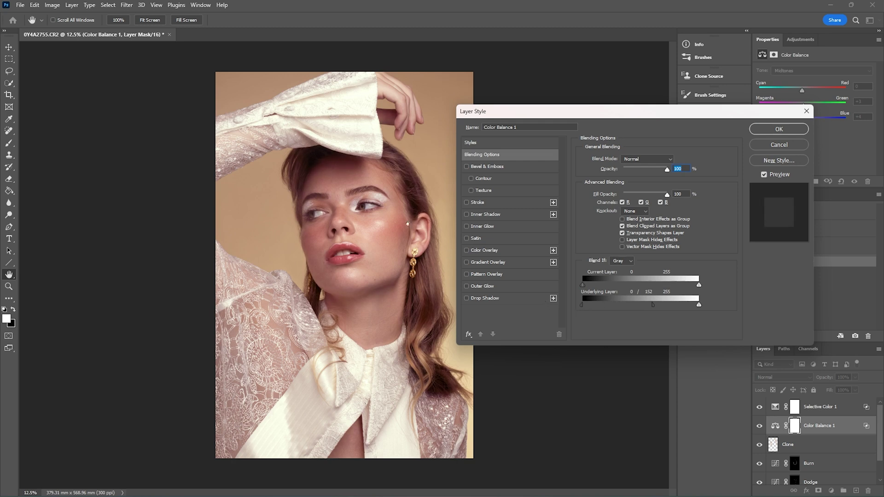
{"action": "left_click_drag", "start_coordinate": [582, 306], "coordinate": [587, 306]}
{"action": "key", "text": "alt"}
{"action": "left_click_drag", "start_coordinate": [699, 308], "coordinate": [643, 314]}
{"action": "left_click_drag", "start_coordinate": [700, 306], "coordinate": [682, 311]}
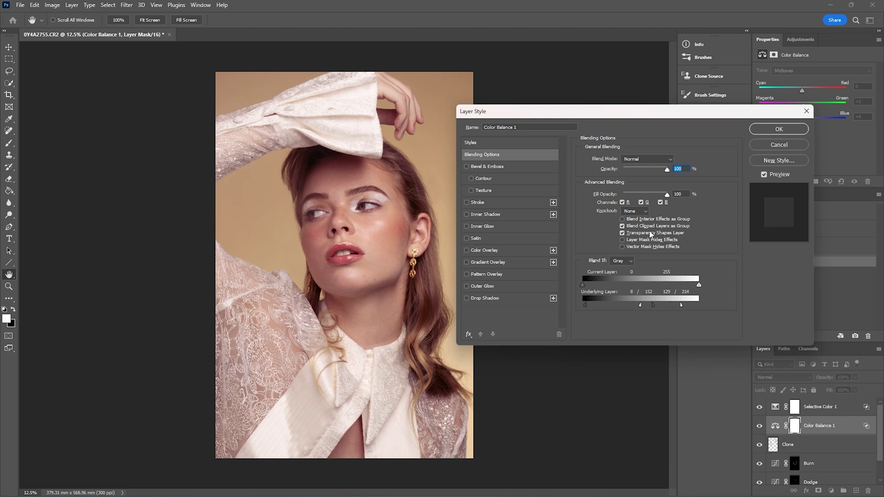
{"action": "left_click", "coordinate": [782, 130]}
Create a history snapshot of the blended grade and compare it with Snapshot 2, returning to the new snapshot.
{"action": "left_click", "coordinate": [856, 335]}
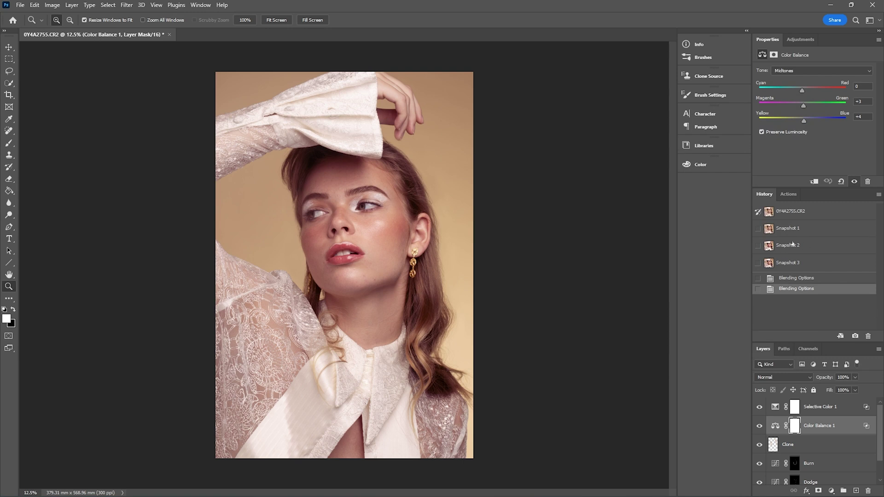
{"action": "left_click", "coordinate": [797, 245]}
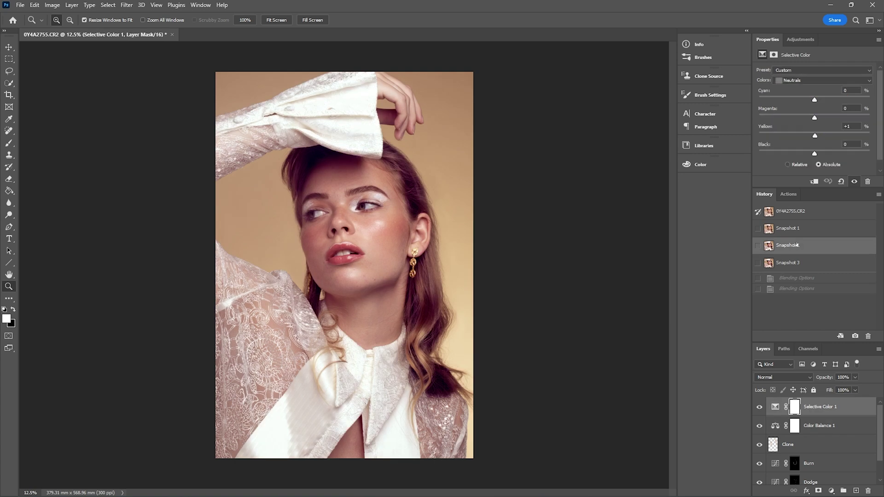
{"action": "left_click", "coordinate": [793, 263]}
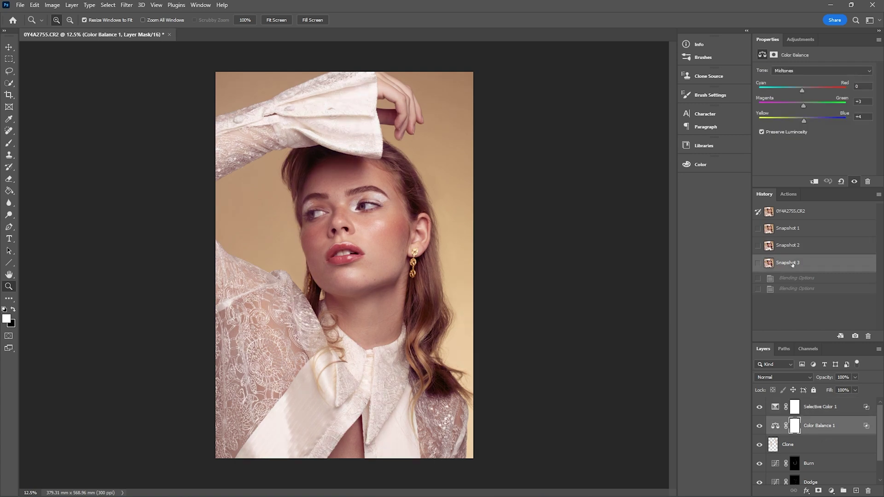
{"action": "key", "text": "ctrl+alt+z"}
{"action": "left_click", "coordinate": [793, 263]}
{"action": "left_click", "coordinate": [799, 252]}
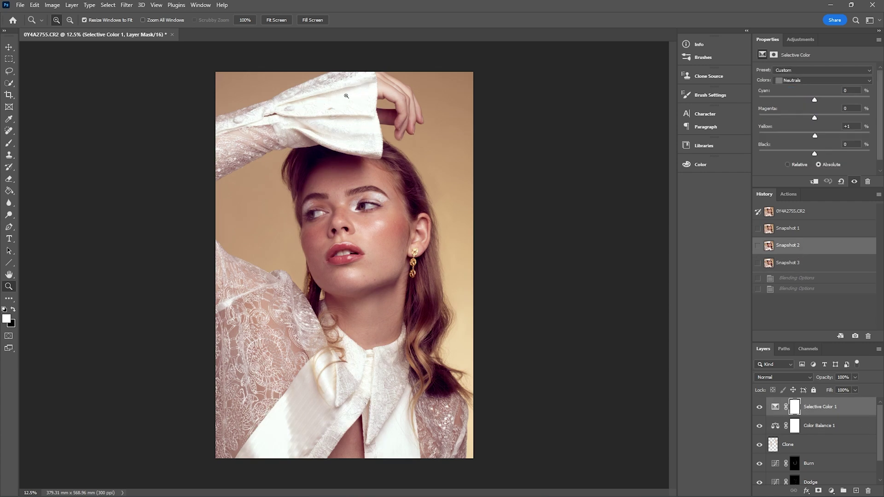
{"action": "left_click", "coordinate": [795, 265]}
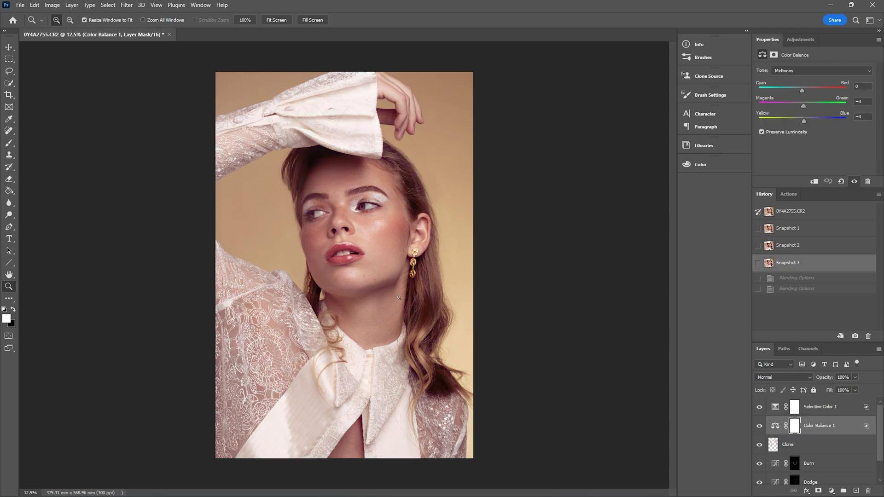
Compare Snapshot 1 with Snapshot 3 several times, ending on Snapshot 3.
{"action": "left_click", "coordinate": [799, 229]}
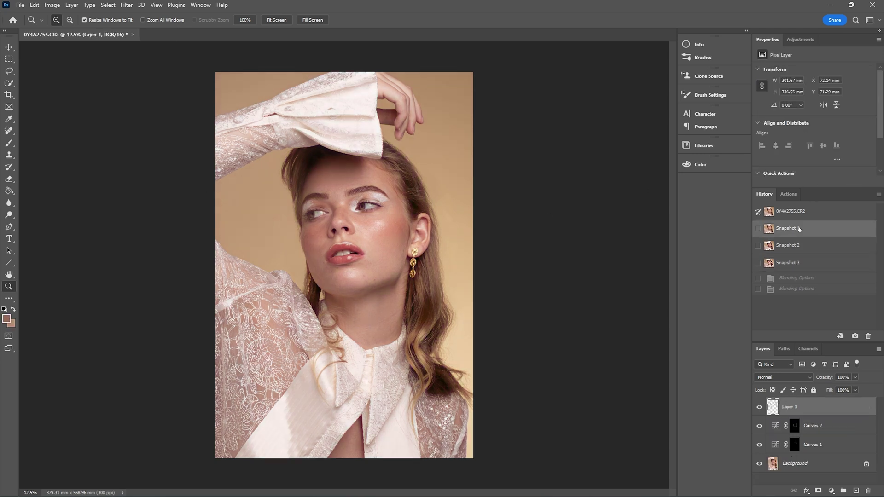
{"action": "left_click", "coordinate": [799, 262]}
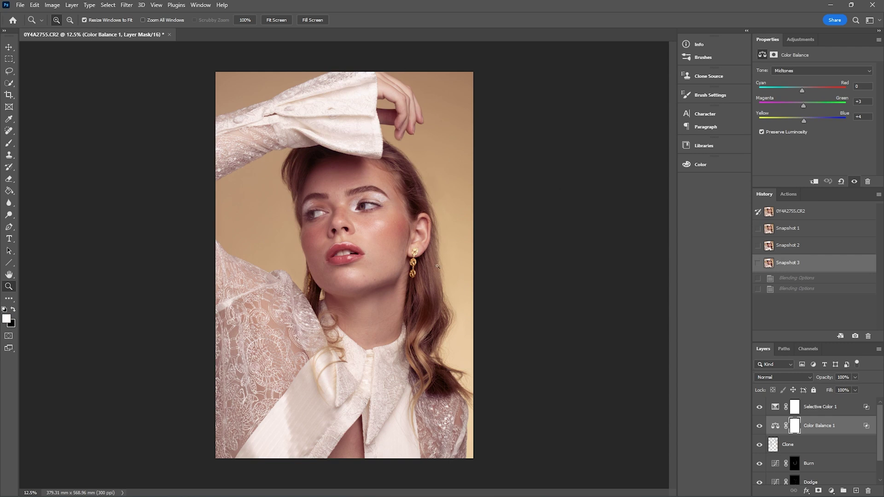
{"action": "left_click", "coordinate": [791, 228]}
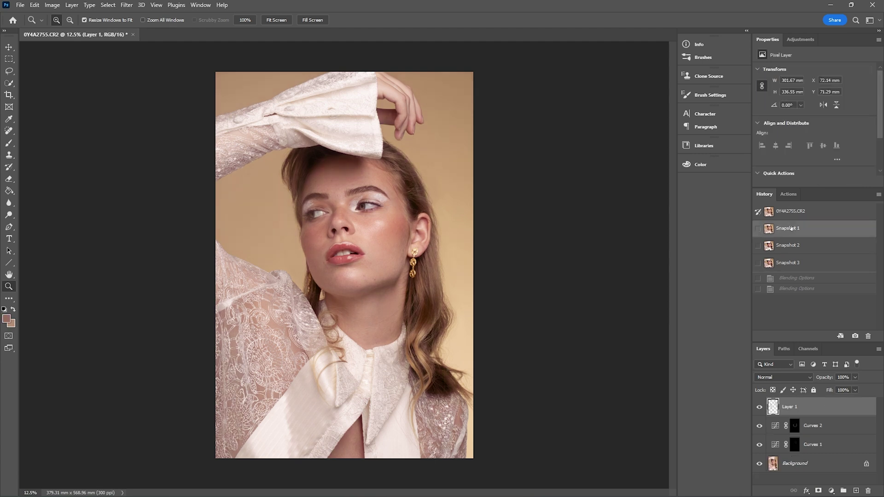
{"action": "left_click", "coordinate": [796, 263]}
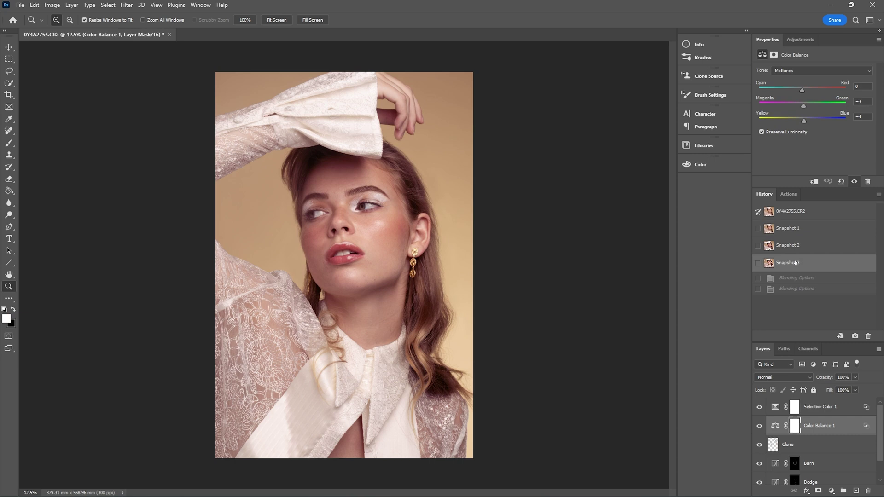
{"action": "left_click", "coordinate": [796, 225]}
{"action": "left_click", "coordinate": [793, 263]}
Adjust the Blacks in the Selective Color layer to Magenta +19% and Yellow -4%.
{"action": "left_click", "coordinate": [827, 407]}
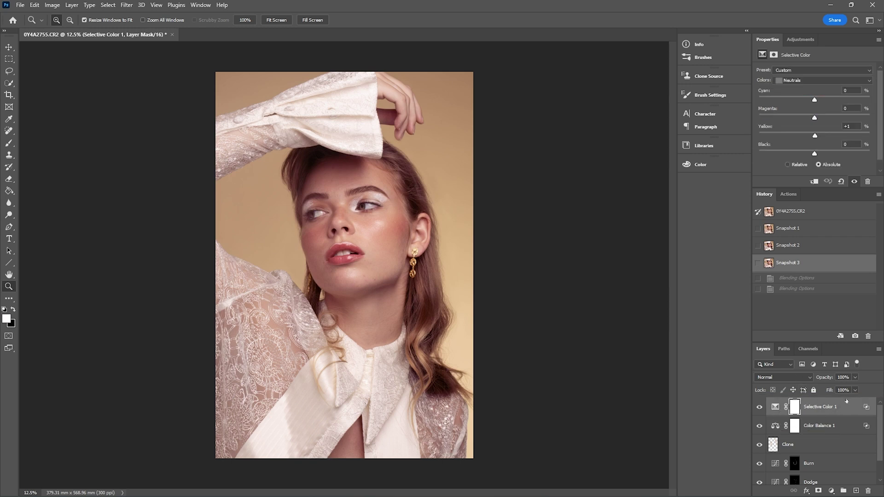
{"action": "left_click", "coordinate": [800, 77]}
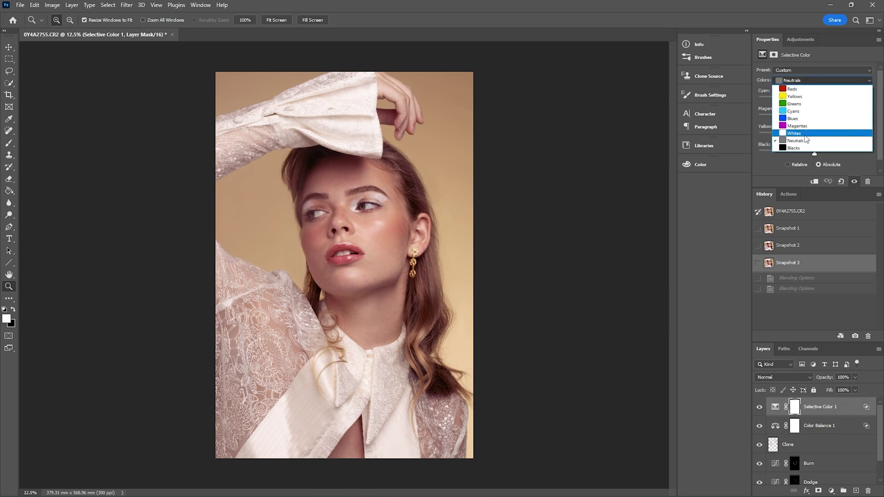
{"action": "left_click", "coordinate": [800, 145]}
{"action": "mouse_move", "coordinate": [818, 119]}
{"action": "left_mouse_down"}
{"action": "mouse_move", "coordinate": [838, 119]}
{"action": "mouse_move", "coordinate": [794, 138]}
{"action": "mouse_move", "coordinate": [813, 136]}
{"action": "mouse_move", "coordinate": [829, 119]}
{"action": "mouse_move", "coordinate": [813, 136]}
{"action": "left_mouse_up"}
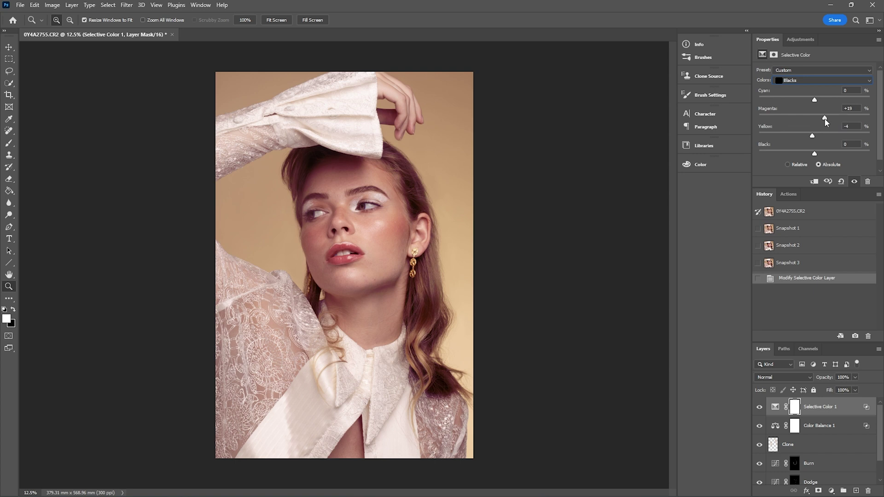
Fine-tune the Color Balance layer with Shadows at -19 Magenta–Green and +14 Yellow–Blue, and Midtones at +1 Yellow–Blue.
{"action": "key", "text": "alt+bracketleft"}
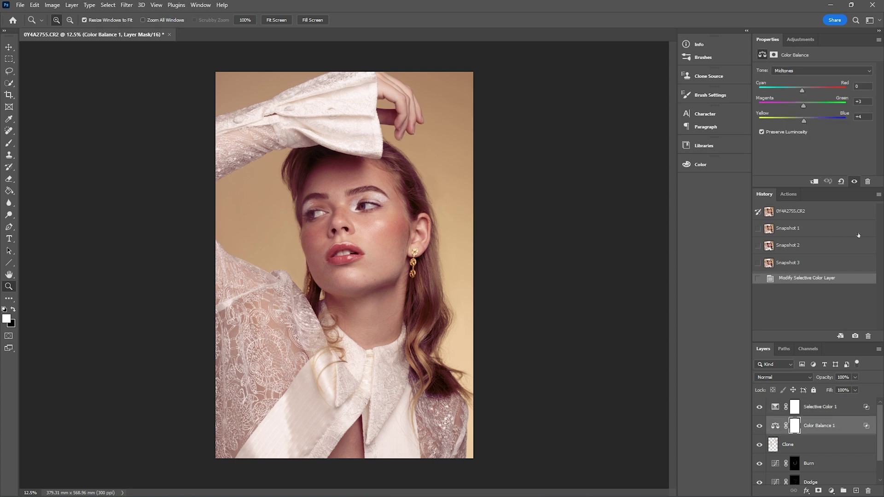
{"action": "left_click", "coordinate": [798, 72]}
{"action": "left_click", "coordinate": [800, 78]}
{"action": "left_click_drag", "start_coordinate": [795, 105], "coordinate": [794, 105]}
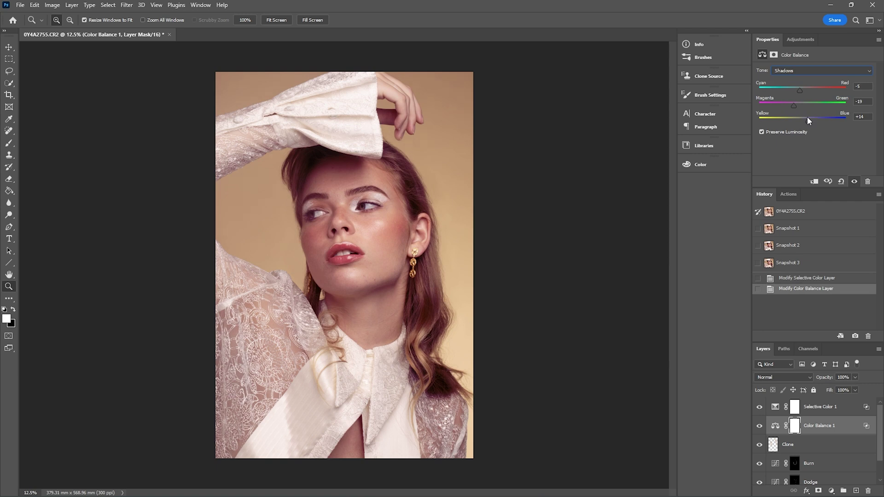
{"action": "left_click", "coordinate": [809, 71]}
{"action": "left_click", "coordinate": [807, 85]}
{"action": "left_click_drag", "start_coordinate": [803, 120], "coordinate": [800, 121]}
Create a history snapshot of the refined grade and compare it with Snapshots 3 and 1, returning to the new snapshot.
{"action": "left_click", "coordinate": [856, 336]}
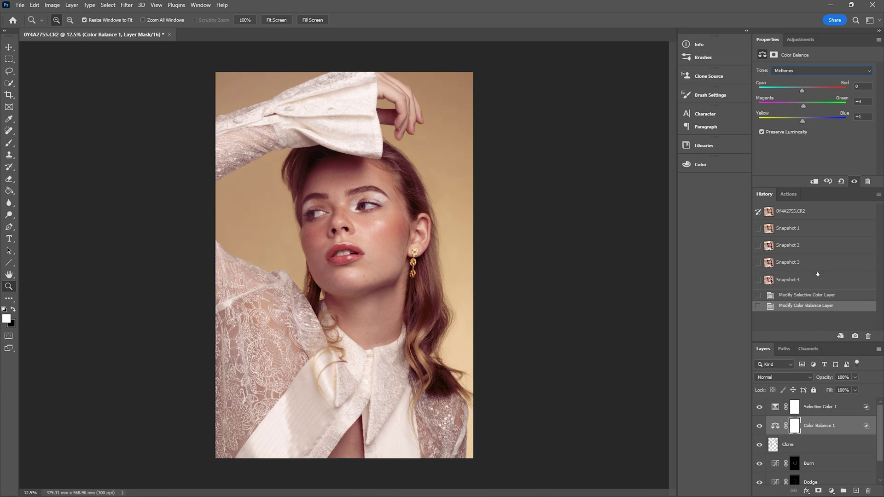
{"action": "left_click", "coordinate": [811, 265]}
{"action": "left_click", "coordinate": [801, 279]}
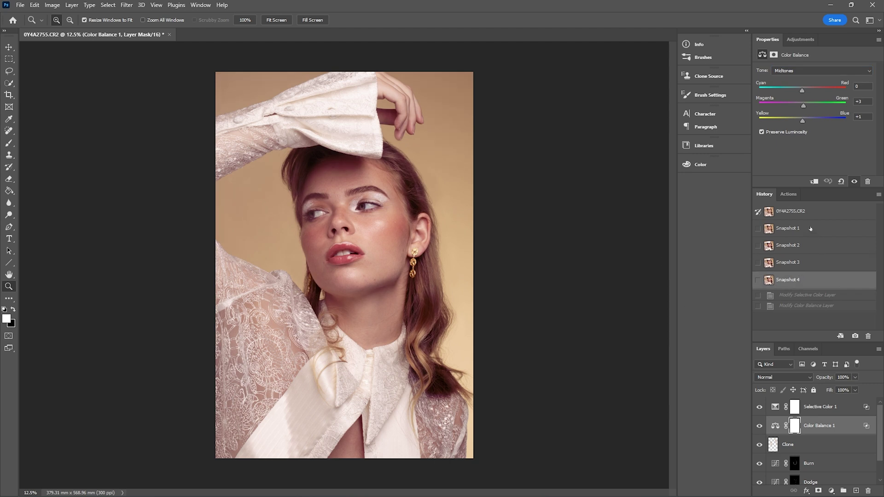
{"action": "left_click", "coordinate": [811, 229]}
{"action": "left_click", "coordinate": [800, 280]}
Try a black brush dab on the Color Balance layer mask beside the cheek below the ear, and undo it.
{"action": "key", "text": "b"}
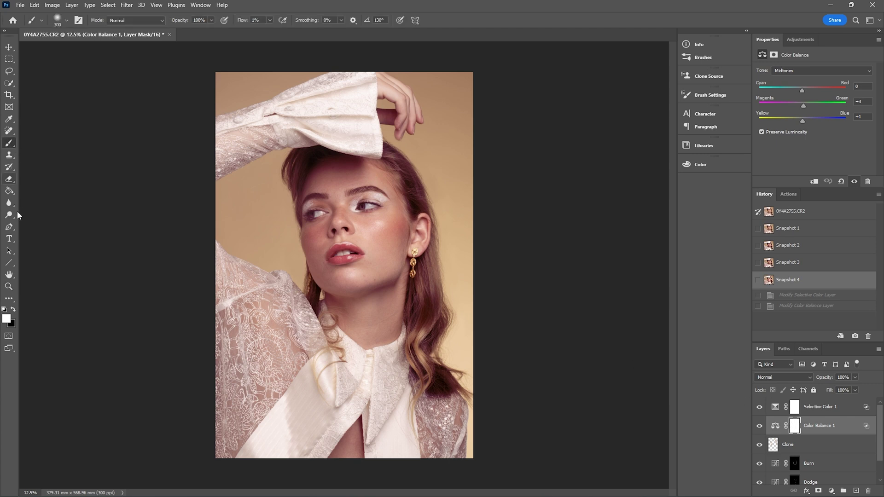
{"action": "left_click", "coordinate": [13, 310]}
{"action": "left_click", "coordinate": [403, 252]}
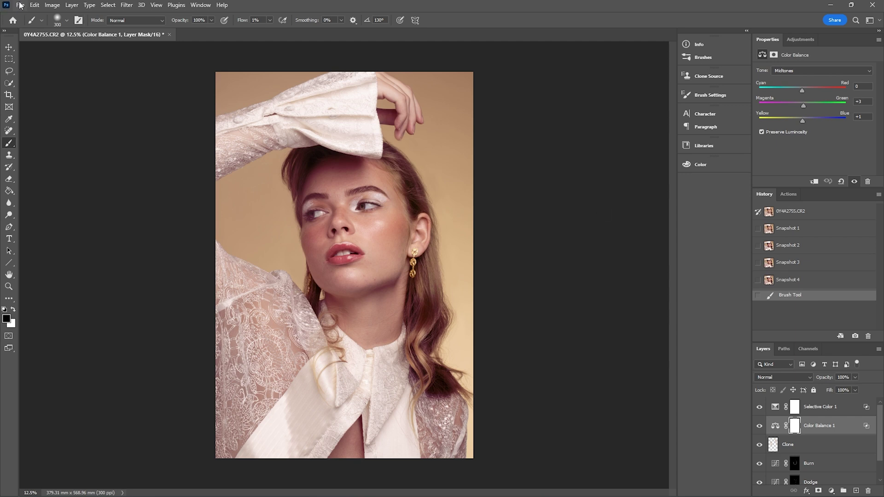
{"action": "left_click", "coordinate": [34, 5]}
{"action": "left_click", "coordinate": [38, 14]}
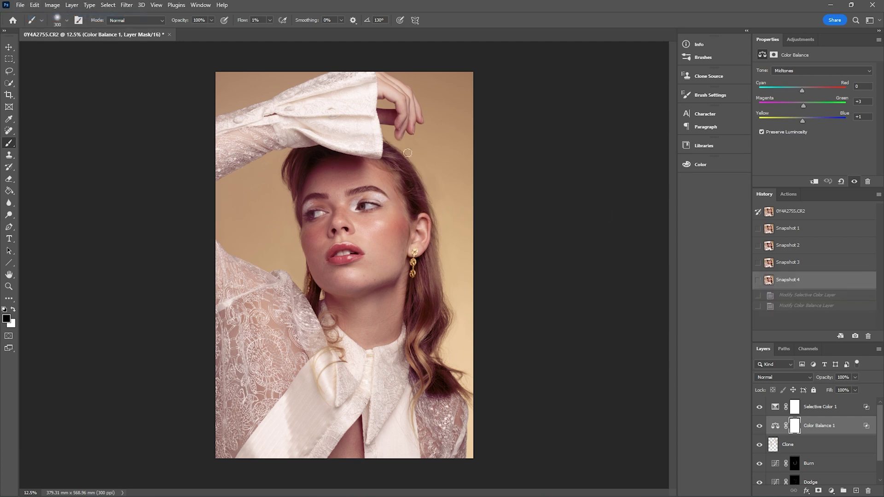